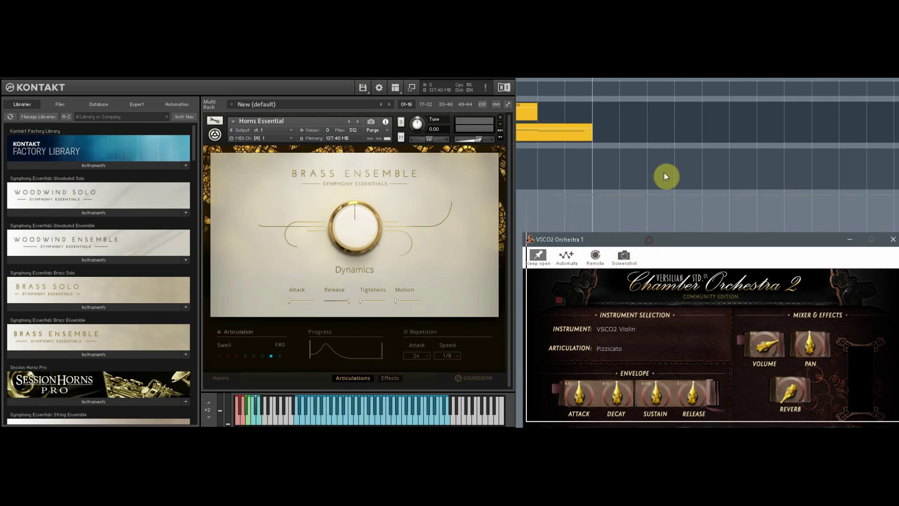
- Audition the horn keyswitches Sustain All, Sust. Single Tongue, Trill Semi-Tone, Stac. Stop Mute and Sforzando
click(645, 129)
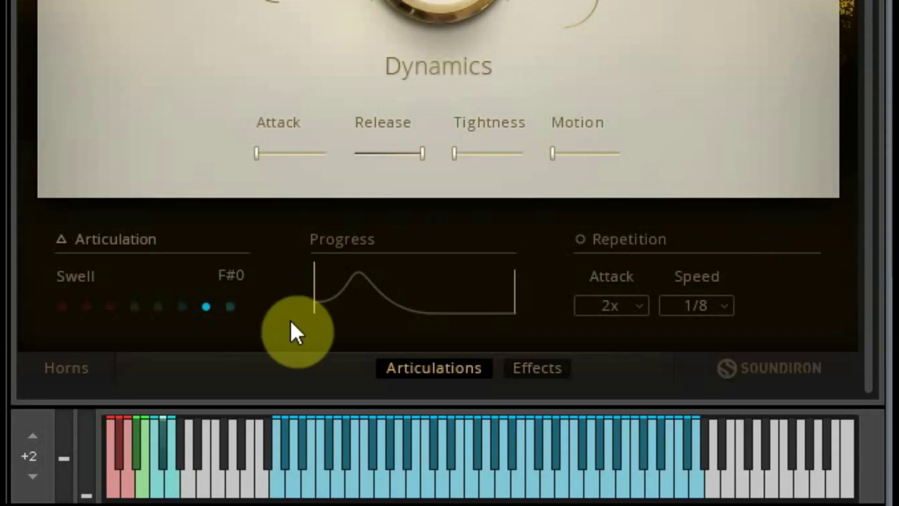
click(111, 475)
click(117, 454)
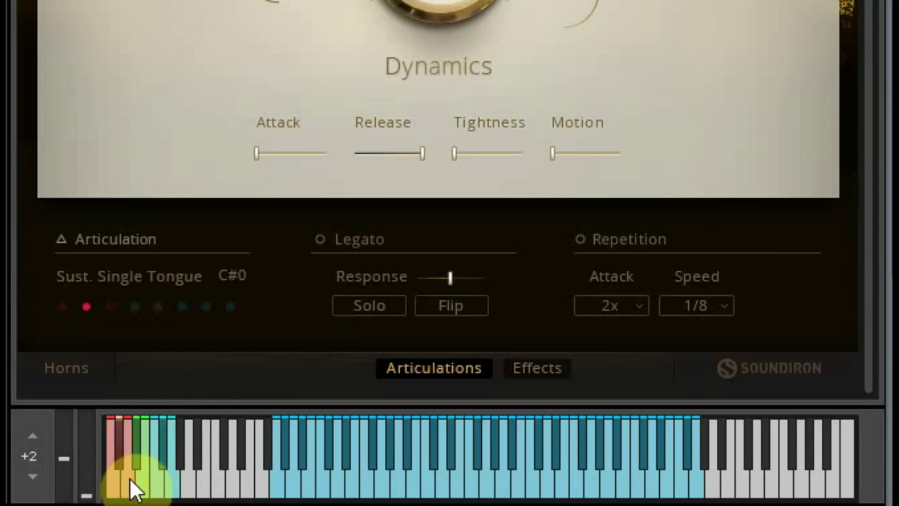
click(130, 479)
click(142, 466)
click(163, 476)
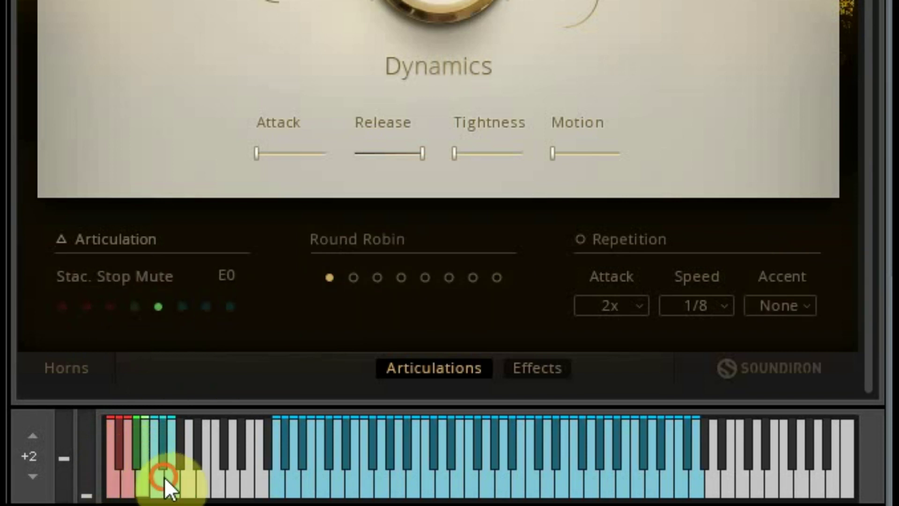
click(162, 458)
- Try Blast FFF, Staccato and Trill Semi-Tone, then leave the horns on Sust. Single Tongue C#0
click(171, 475)
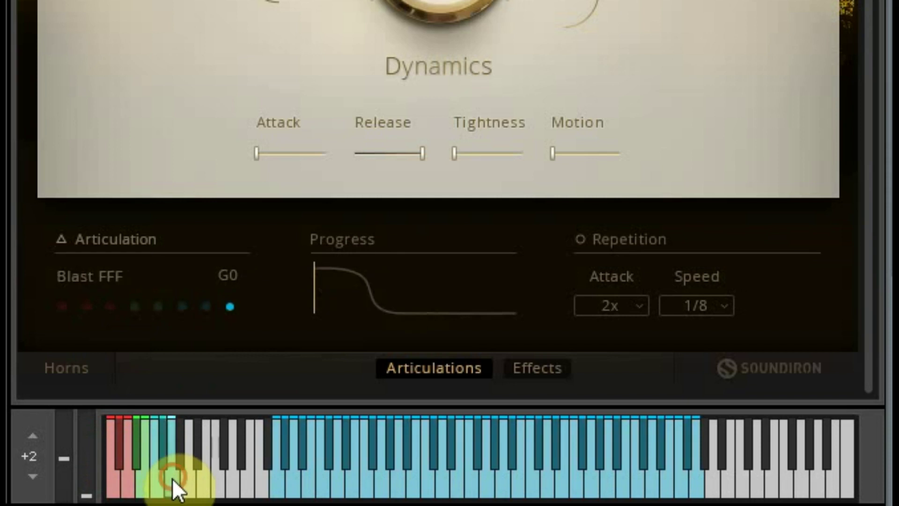
click(132, 462)
click(119, 470)
click(119, 478)
click(110, 489)
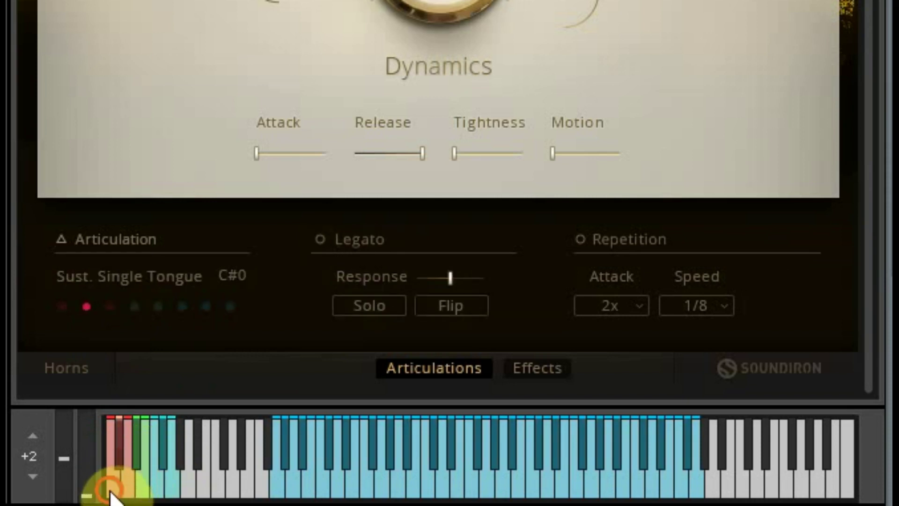
click(111, 494)
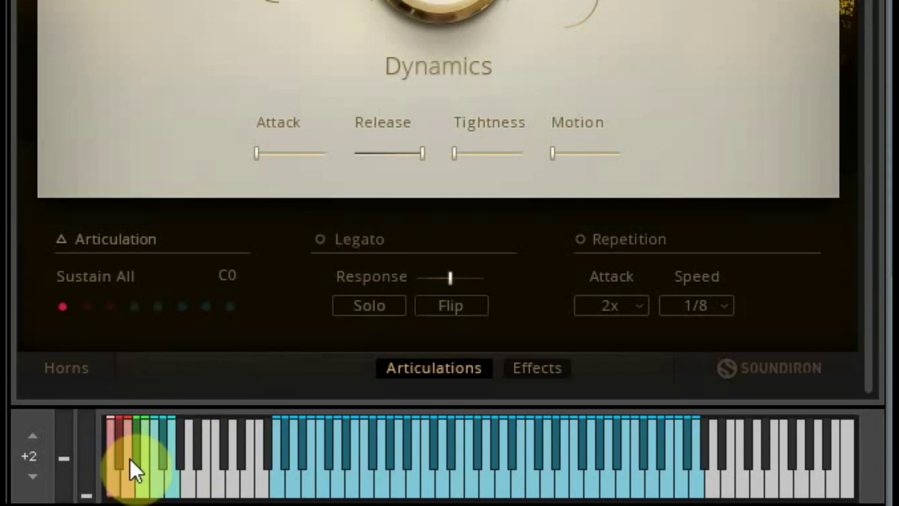
click(117, 453)
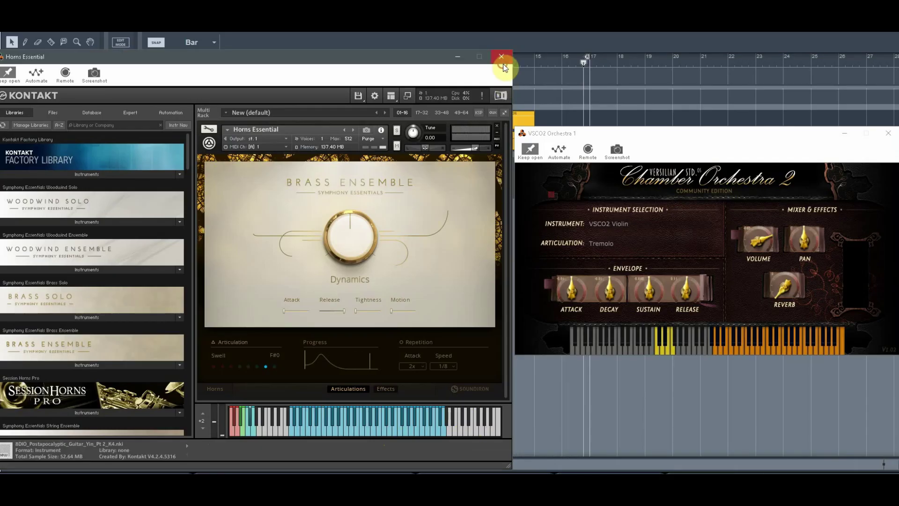
- Close the Kontakt horns window and open the VSCO2 violin track's arco clip in the piano roll
click(502, 64)
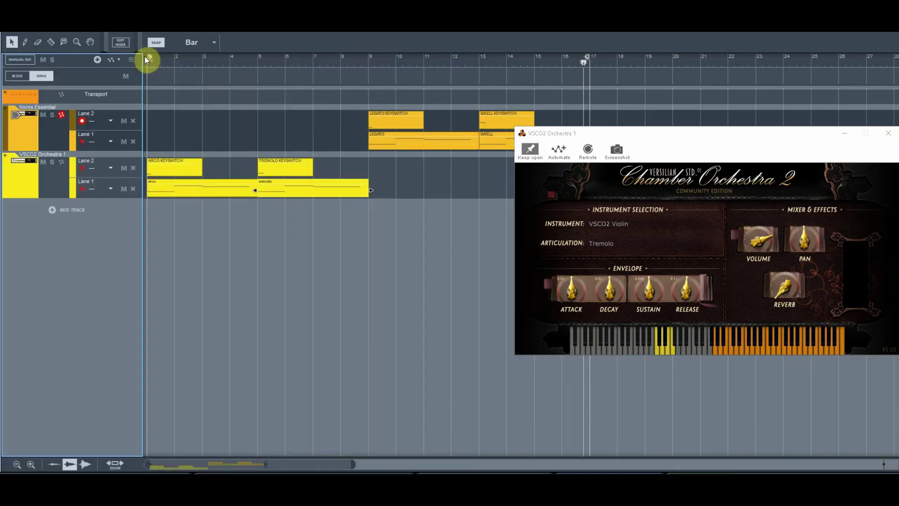
click(163, 58)
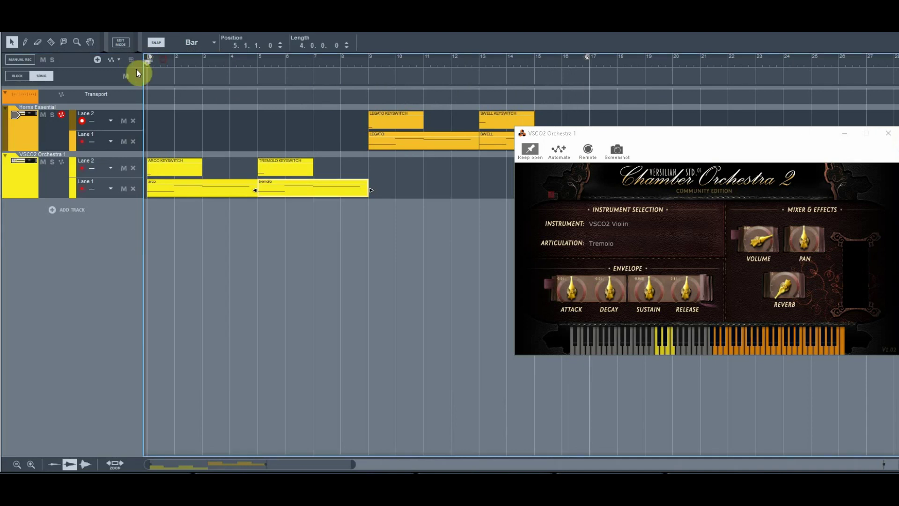
click(171, 191)
double_click(177, 195)
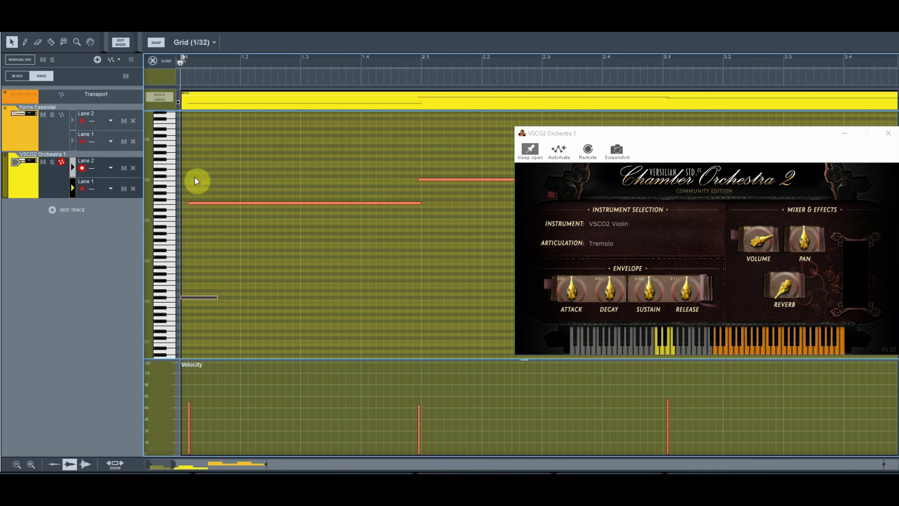
- Move the opening keyswitch note to D2 for Tremolo, testing it with playback from the song start
click(198, 296)
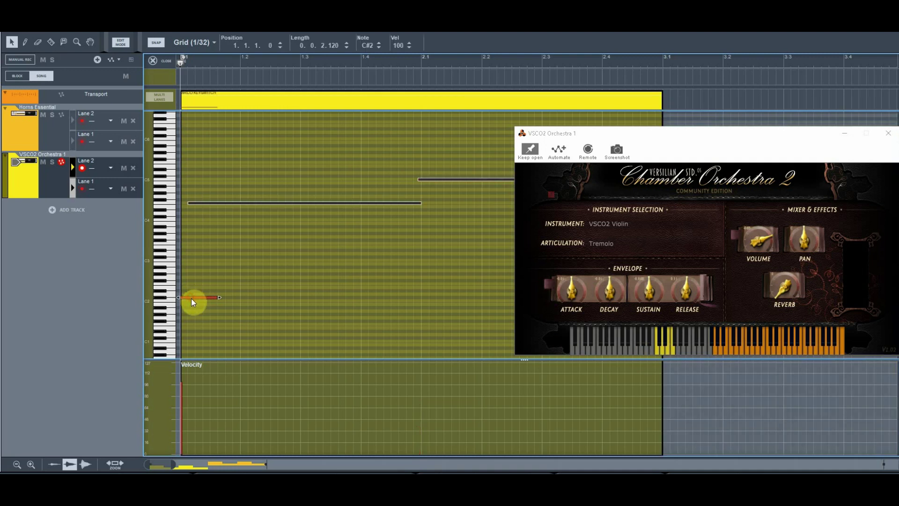
drag(191, 299, 192, 296)
key(space)
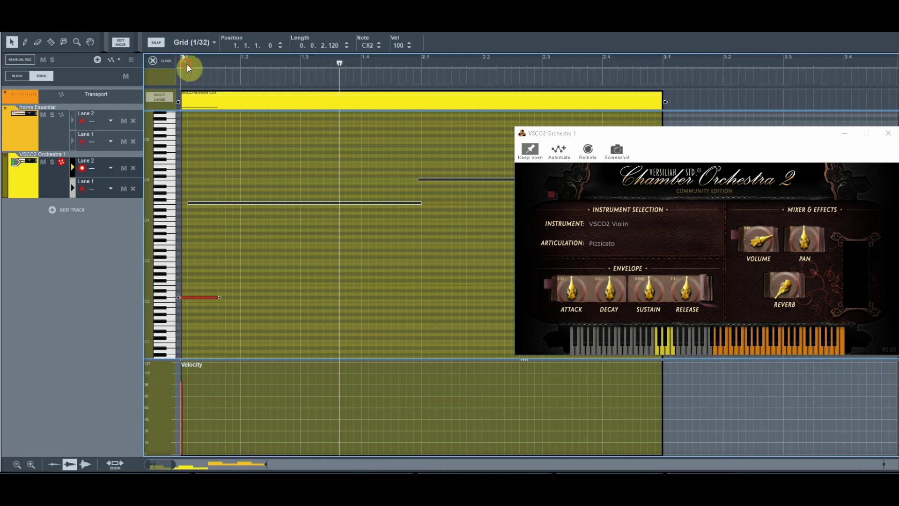
click(186, 64)
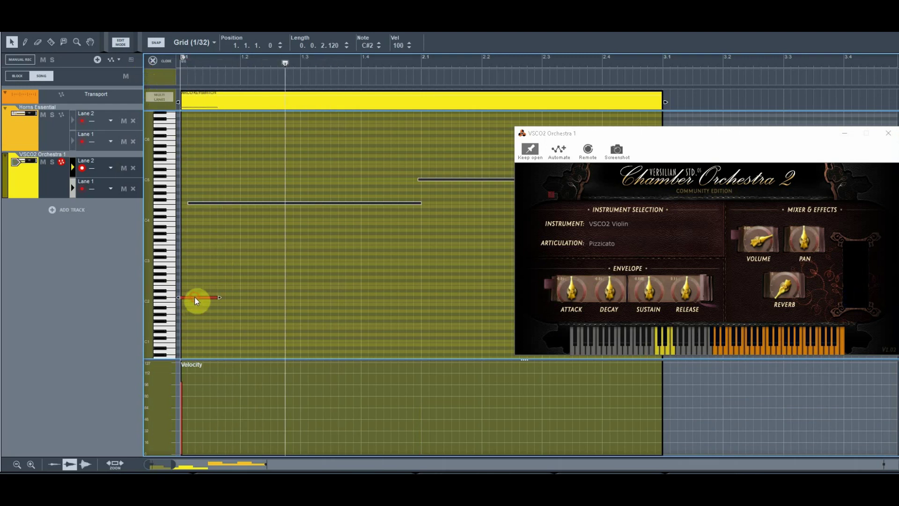
drag(197, 302, 196, 299)
click(216, 61)
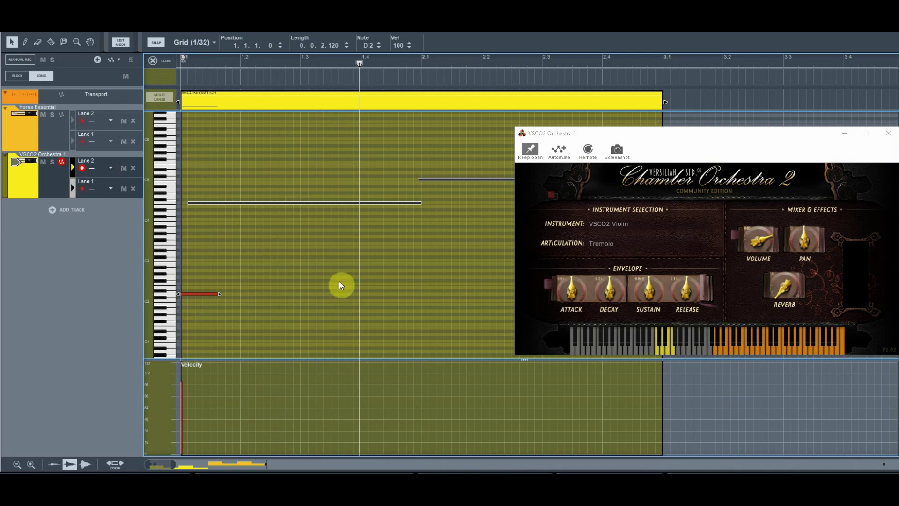
- Draw a new short keyswitch note just before bar 2 with the Pencil tool and play it back
click(415, 302)
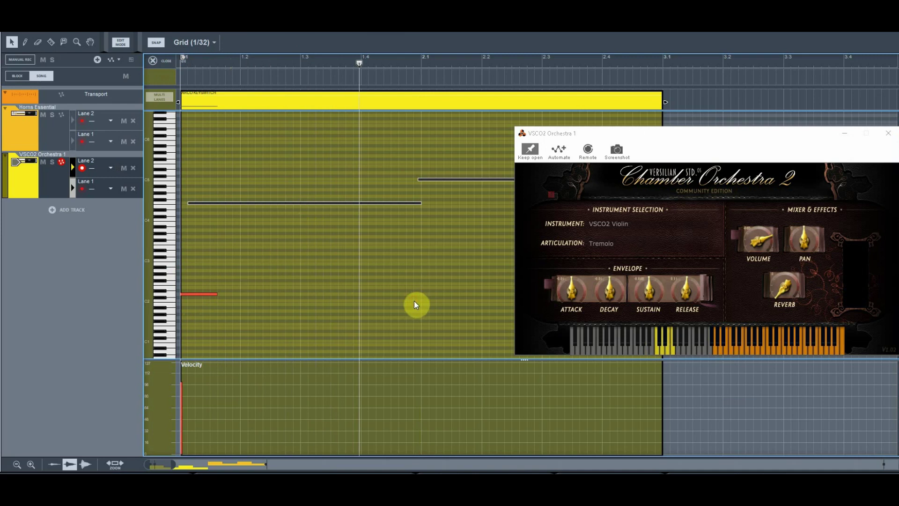
key(2)
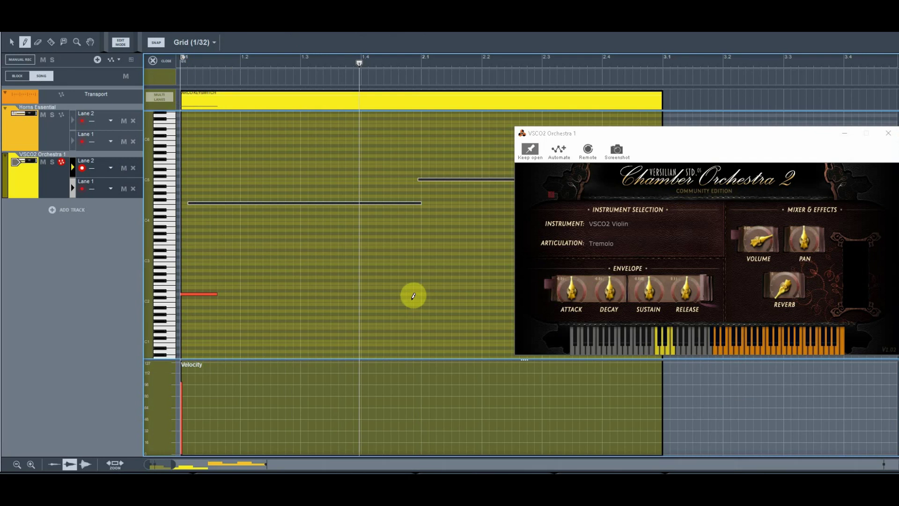
drag(408, 300, 443, 295)
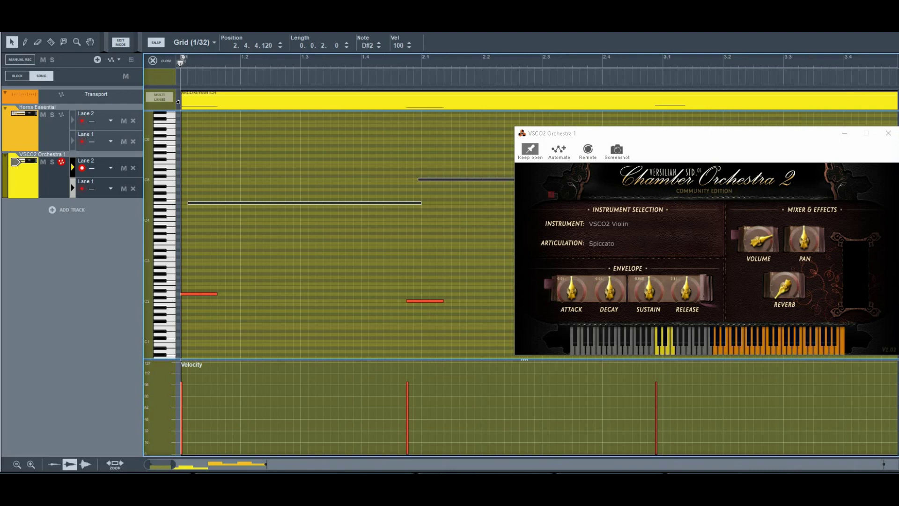
key(space)
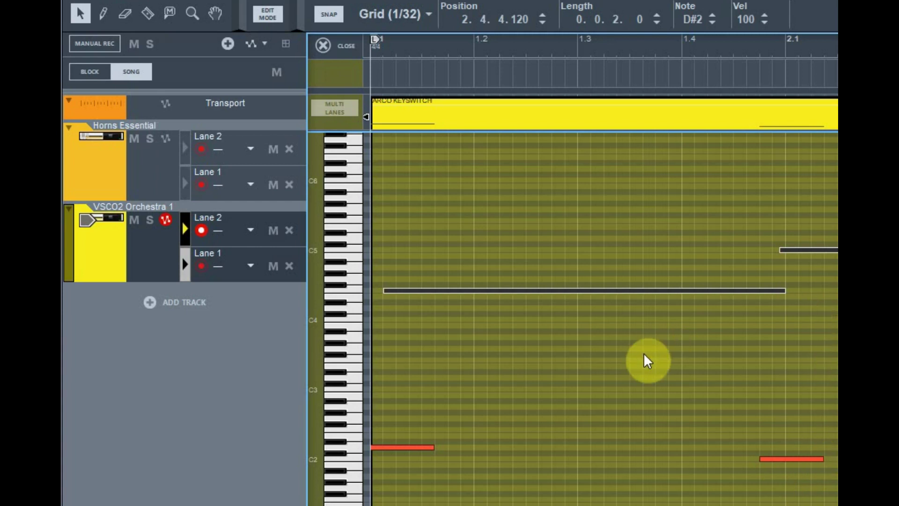
- Set the long F4 note's start ticks to 0 so it begins at 1.1.1.0
click(401, 290)
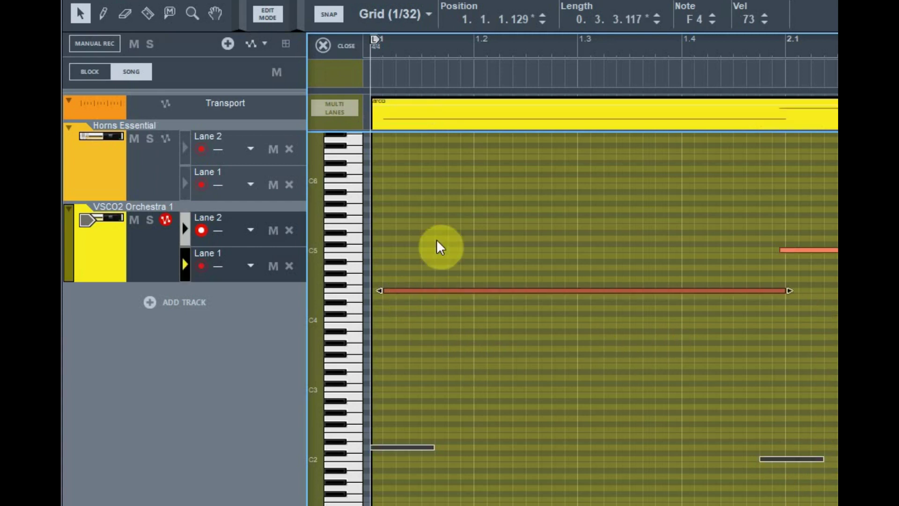
click(517, 19)
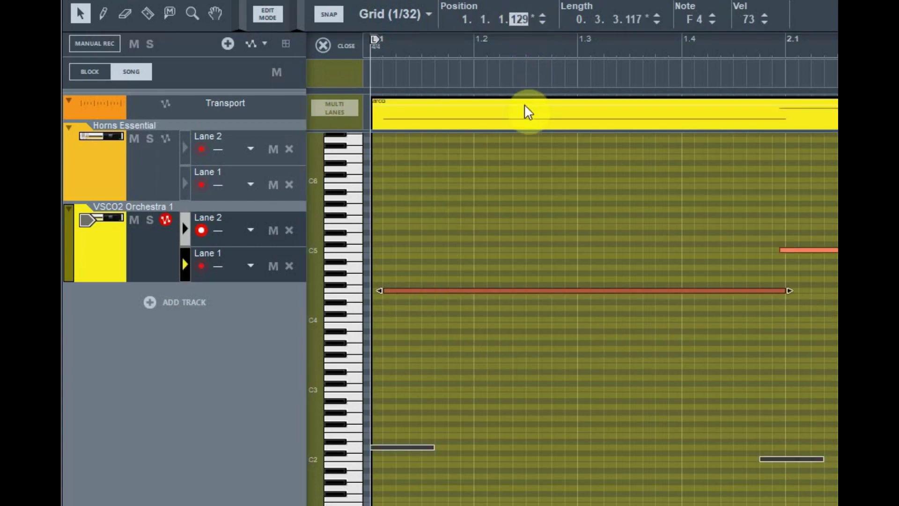
text(0)
key(Return)
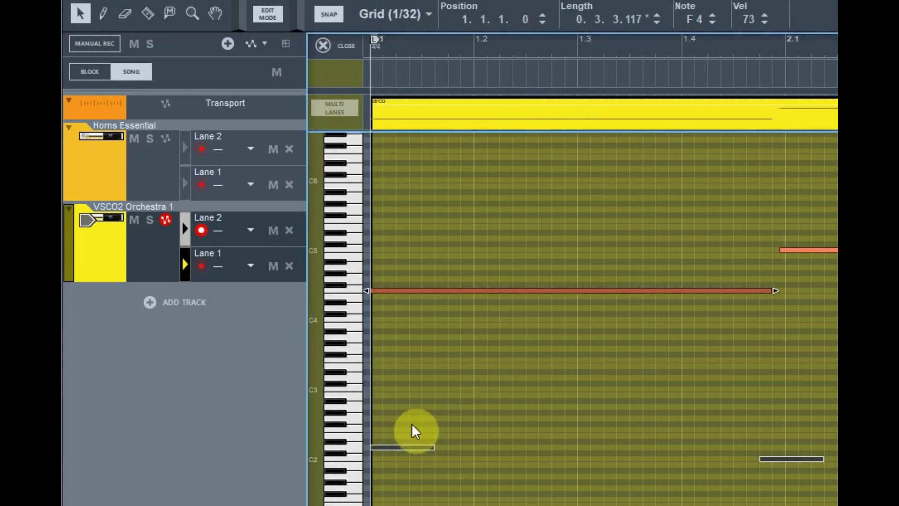
click(391, 447)
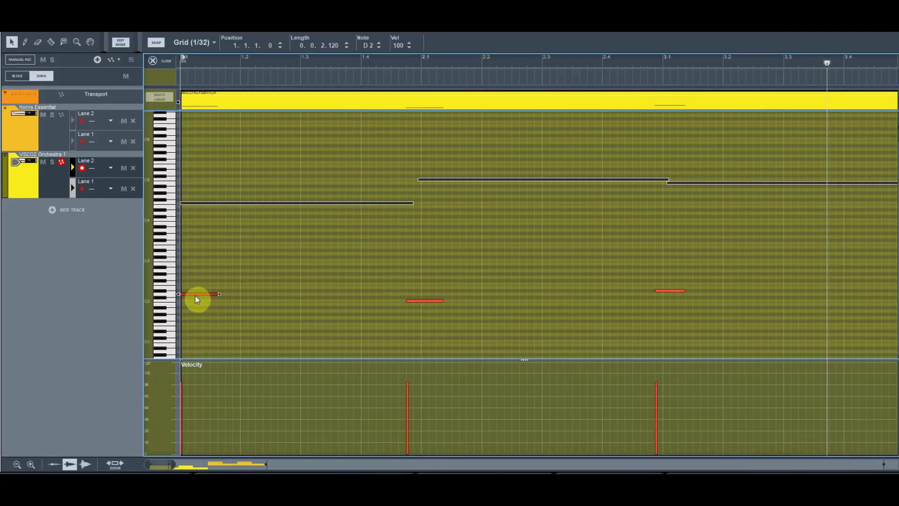
- Nudge the F4 note's start 5 ticks later to 1.1.1.5, then select the three keyswitch notes
click(196, 204)
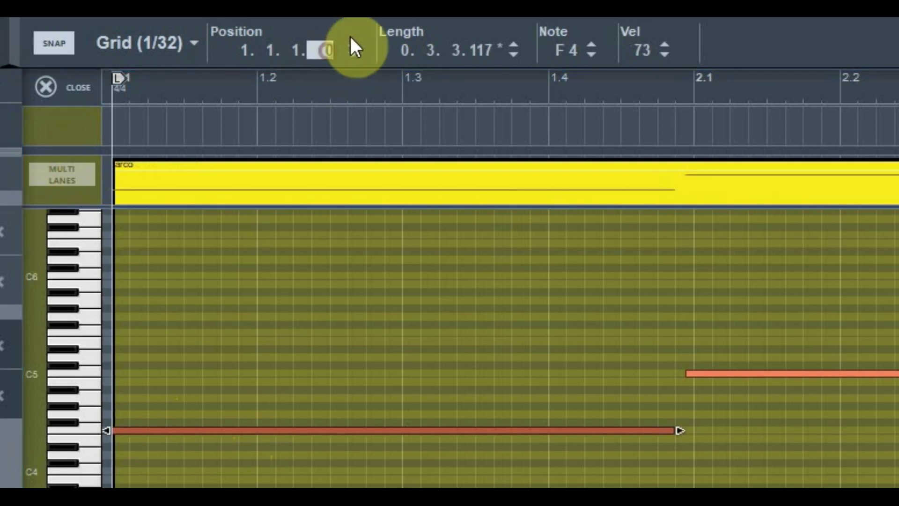
click(354, 45)
click(354, 45)
click(354, 45)
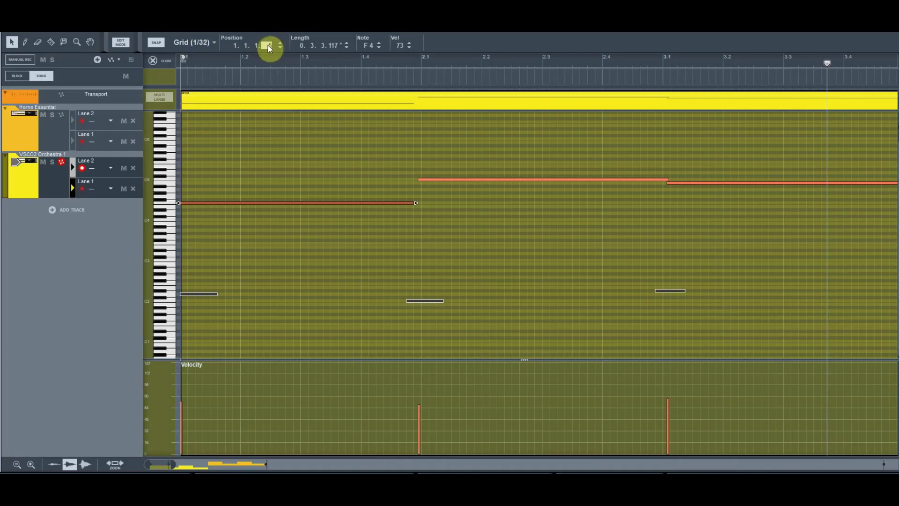
click(197, 295)
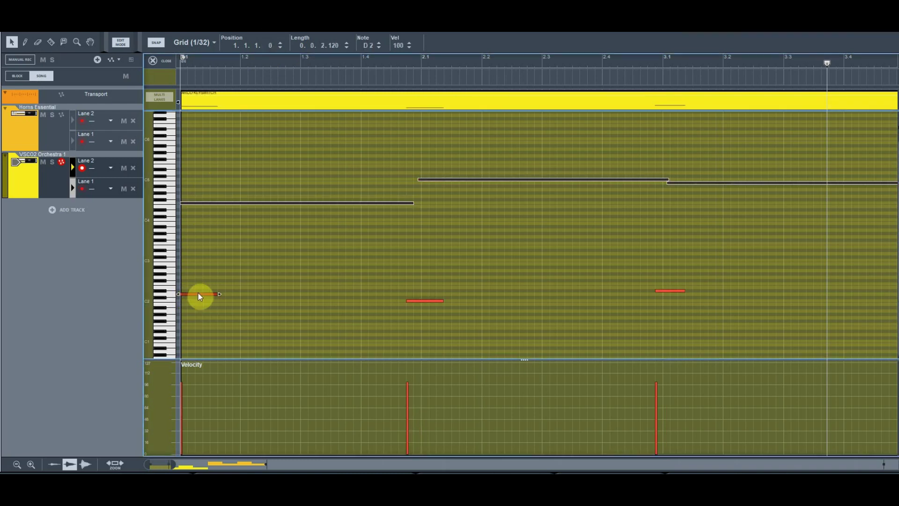